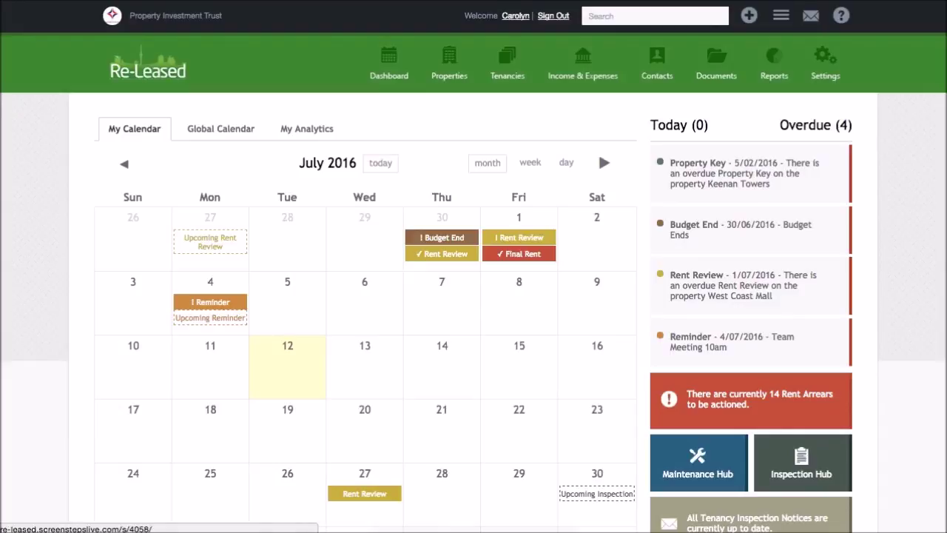
# Browse the My Calendar dashboard, then open the Settings company selector
pyautogui.scroll(-4, 473, 267)
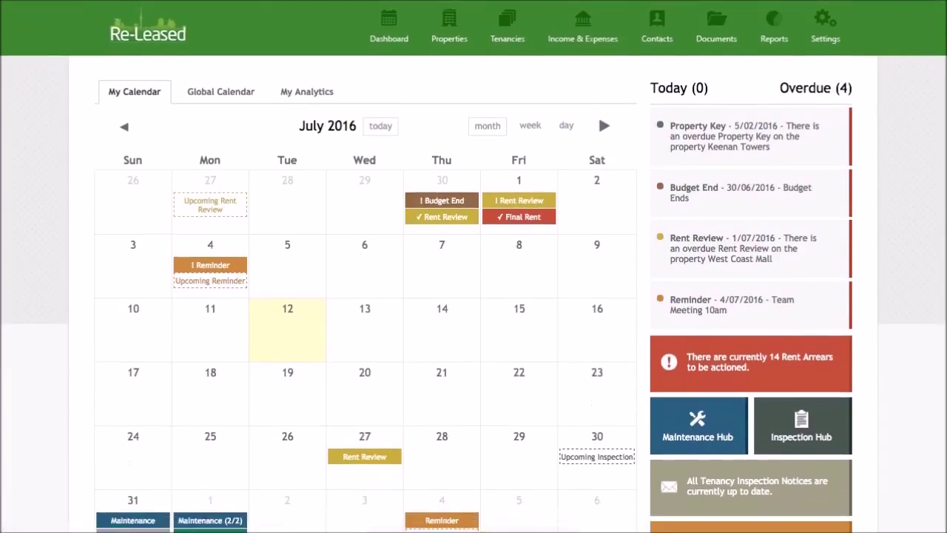
pyautogui.scroll(-4, 474, 266)
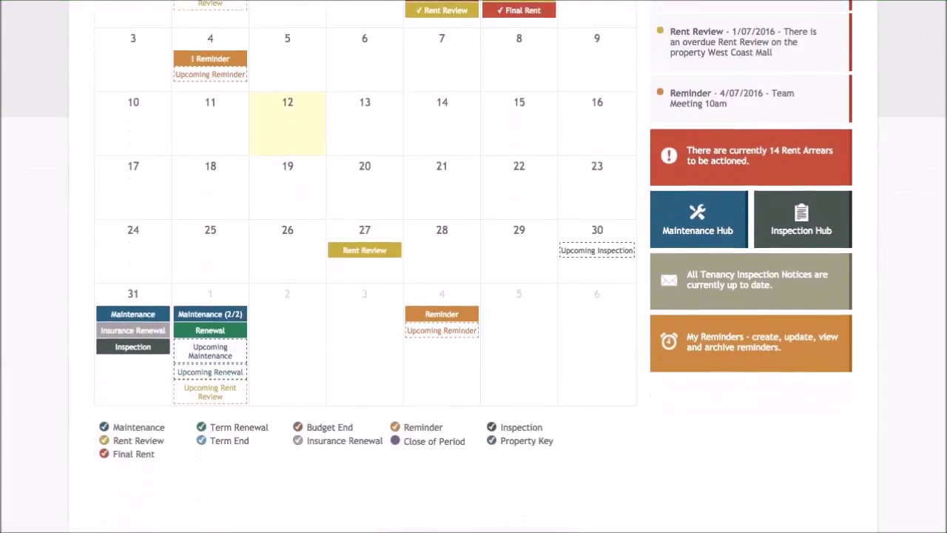
pyautogui.scroll(8, 474, 266)
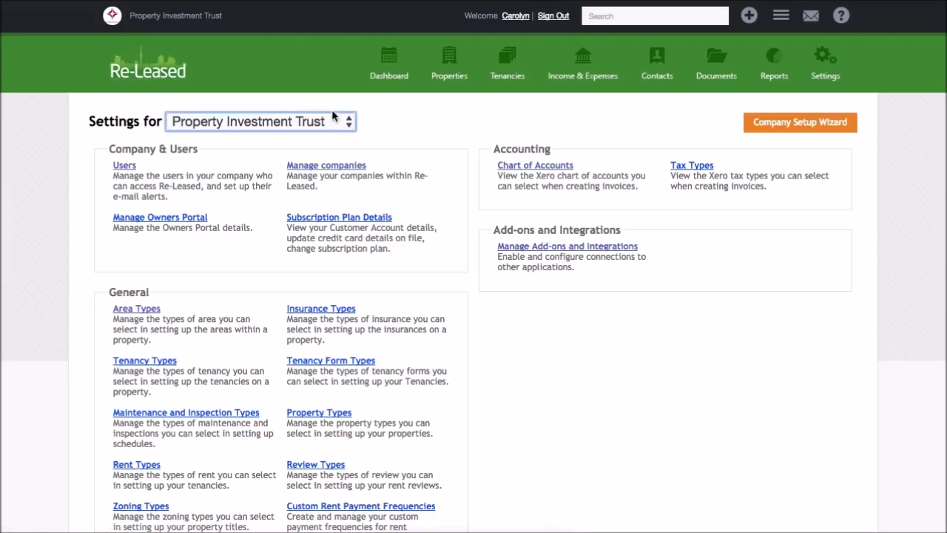
pyautogui.click(333, 122)
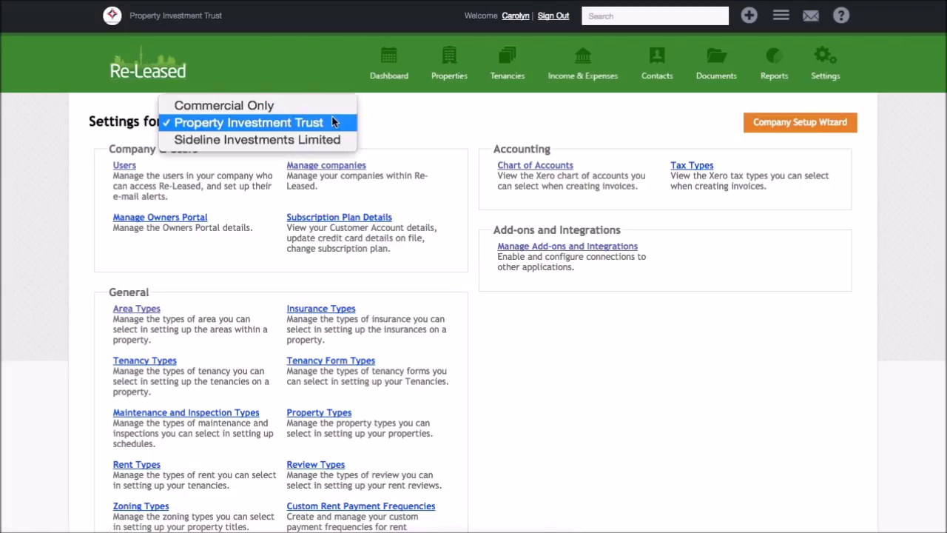
# For Property Investment Trust, open the Xero add-on sync status and sync all data
pyautogui.click(525, 250)
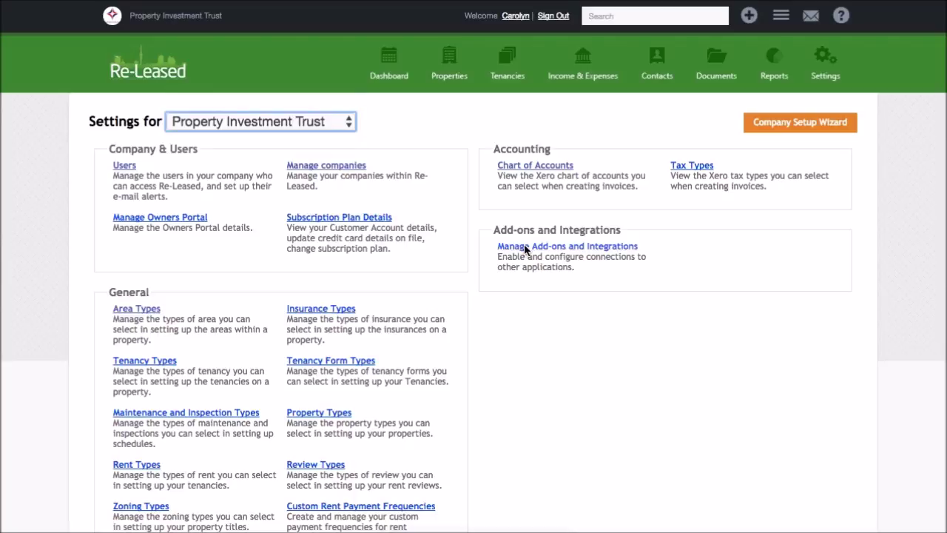
pyautogui.click(524, 250)
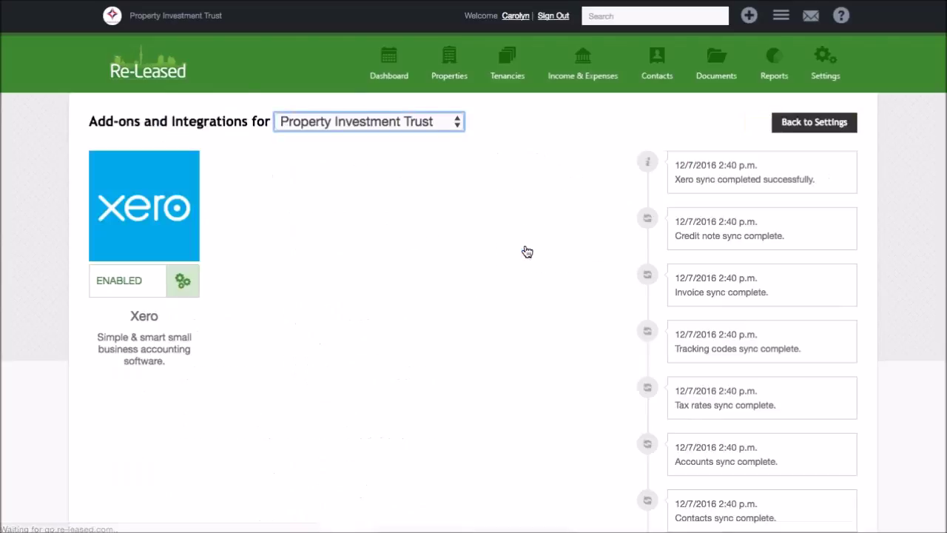
pyautogui.click(123, 193)
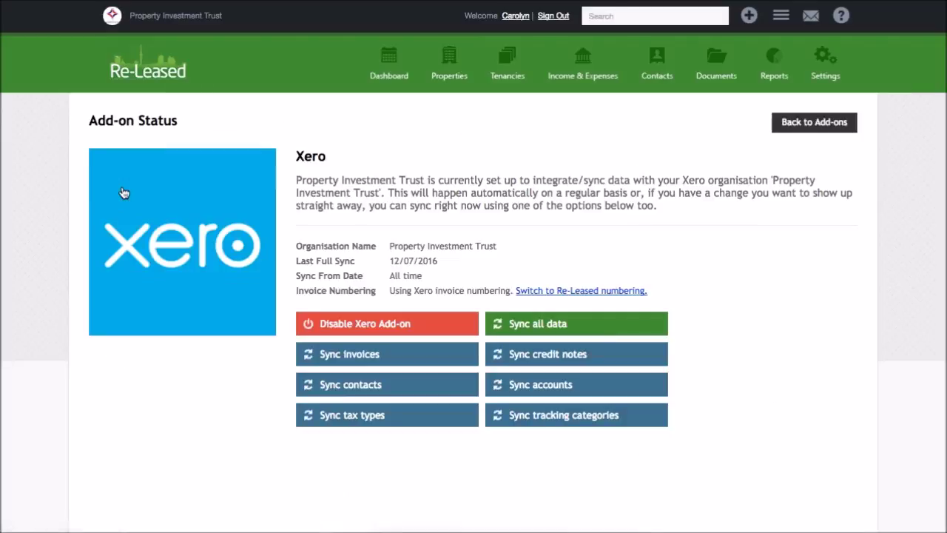
pyautogui.click(529, 320)
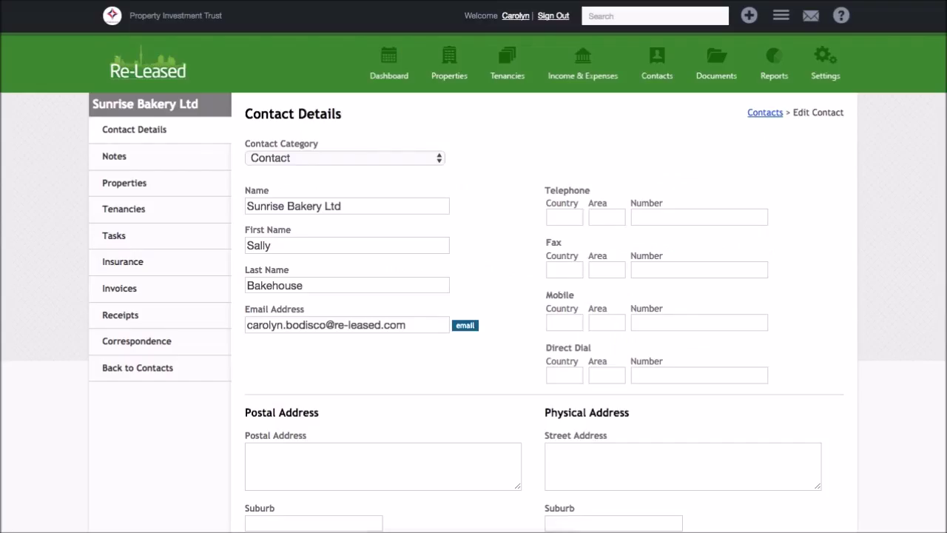
# Scroll down the Sunrise Bakery Edit Contact form to the Save button
pyautogui.scroll(-5, 473, 296)
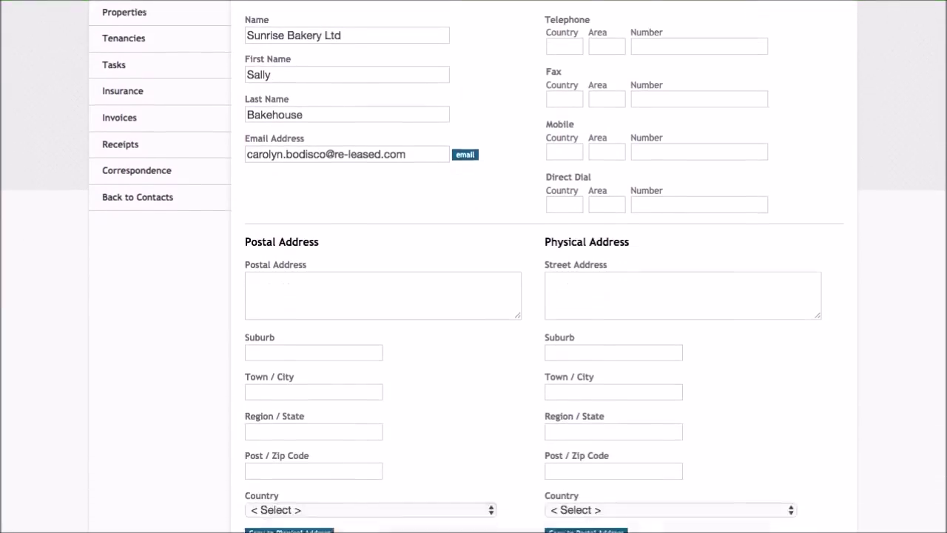
pyautogui.scroll(-3, 474, 296)
pyautogui.scroll(-4, 473, 297)
pyautogui.scroll(-2, 473, 296)
pyautogui.scroll(-1, 474, 296)
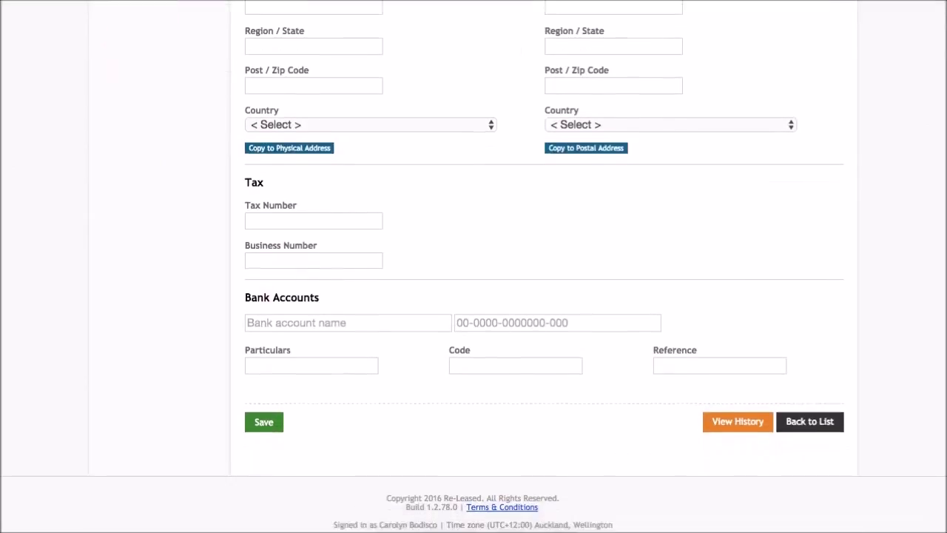
pyautogui.scroll(-1, 473, 296)
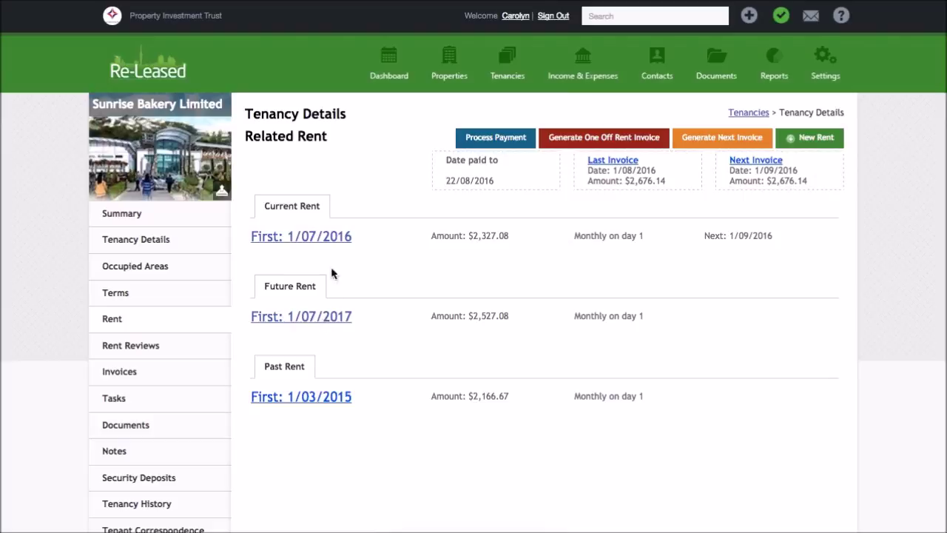
# Open the 'First: 1/07/2016' current rent from the Related Rent page
pyautogui.click(330, 243)
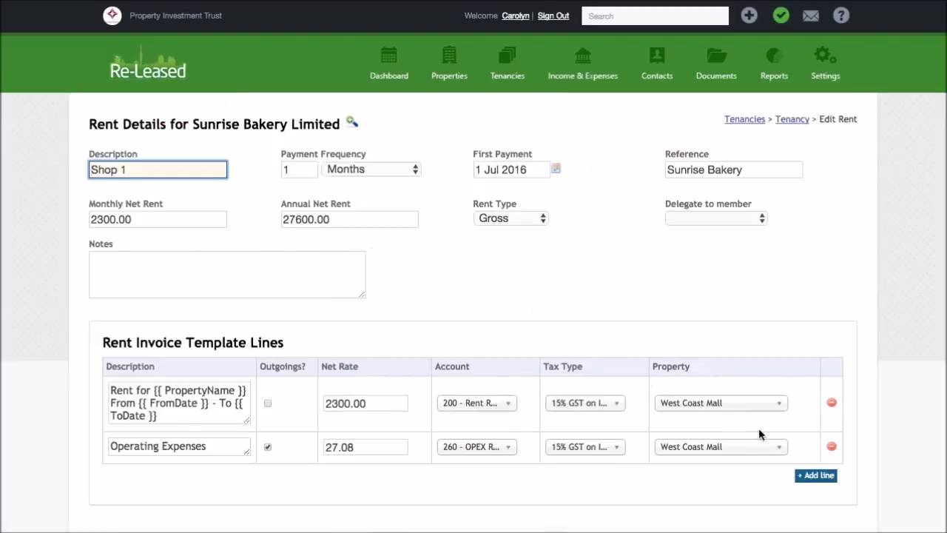
# Scroll the Rent Details page down to the Rent Invoice Template Lines
pyautogui.scroll(-1, 942, 357)
pyautogui.scroll(-2, 943, 358)
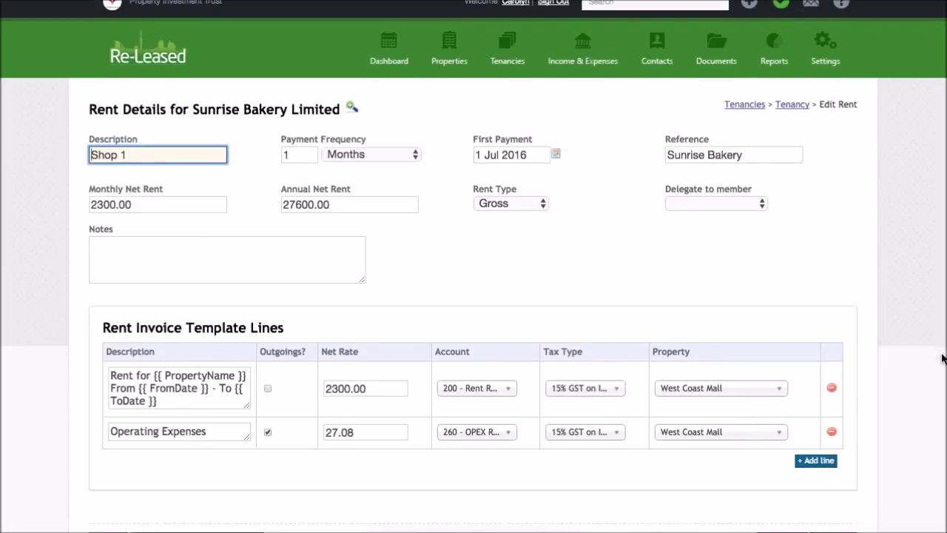
pyautogui.scroll(-1, 941, 364)
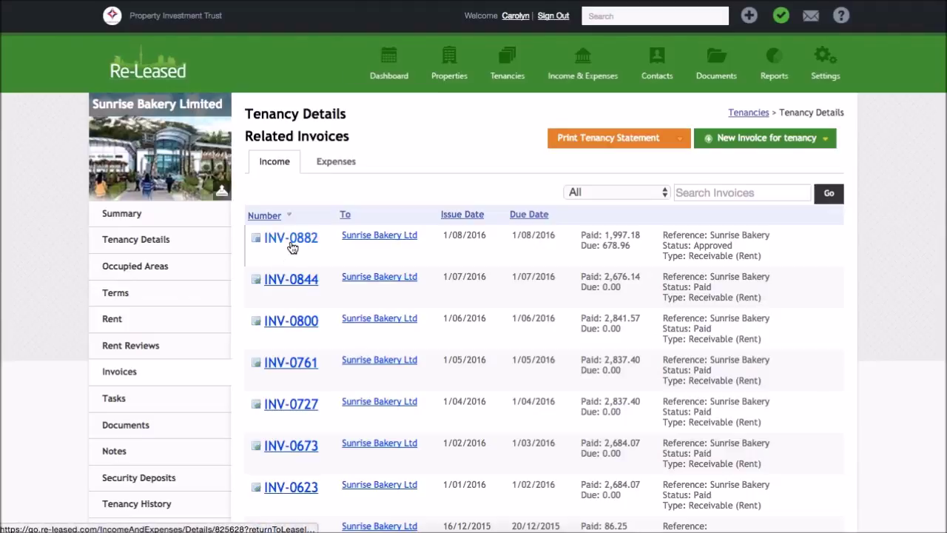
# Review invoice INV-0882's 1/08/2016–31/08/2016 rent period, then return to the tenancy details
pyautogui.click(293, 248)
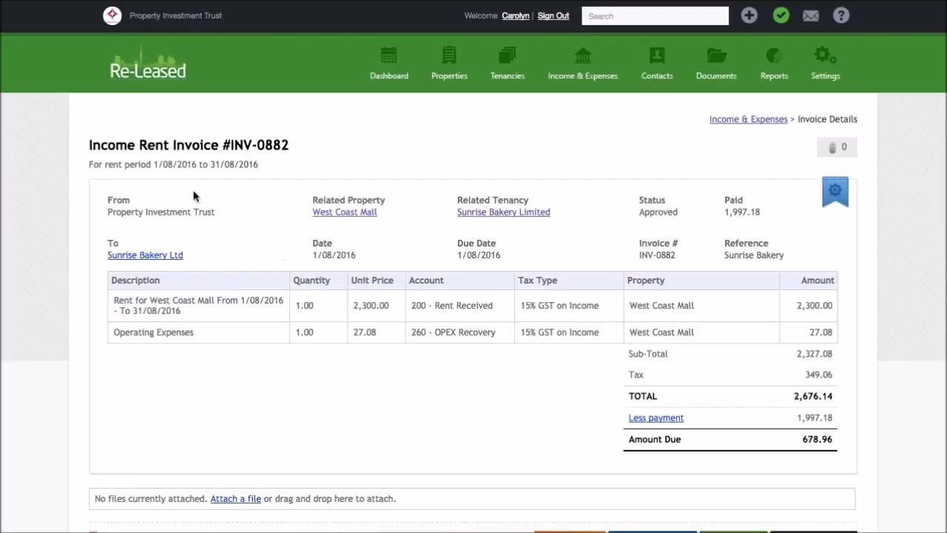
pyautogui.moveTo(153, 164); pyautogui.dragTo(262, 164)
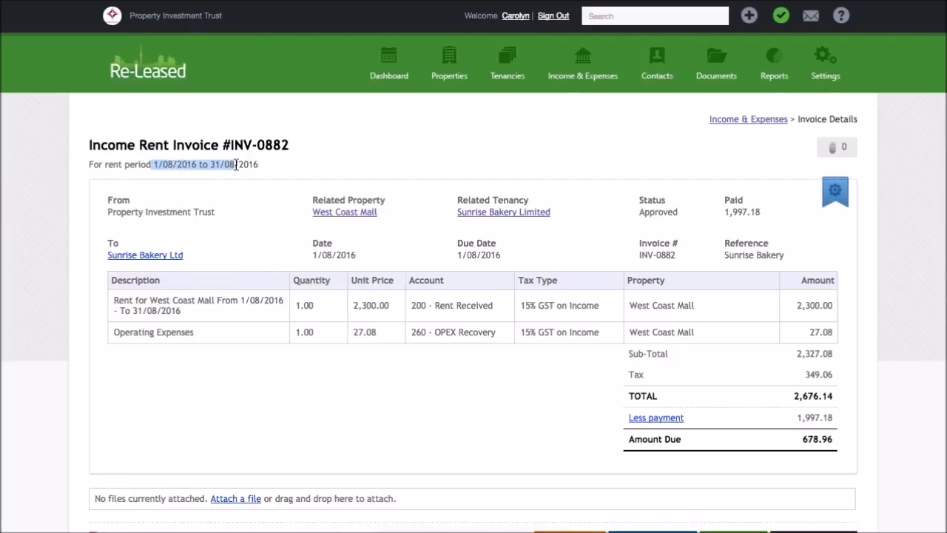
pyautogui.click(284, 161)
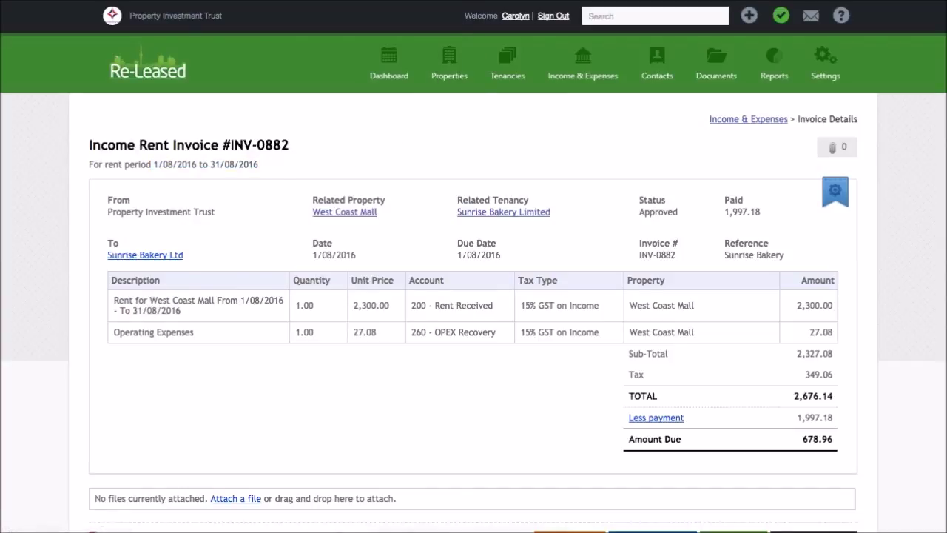
pyautogui.click(508, 63)
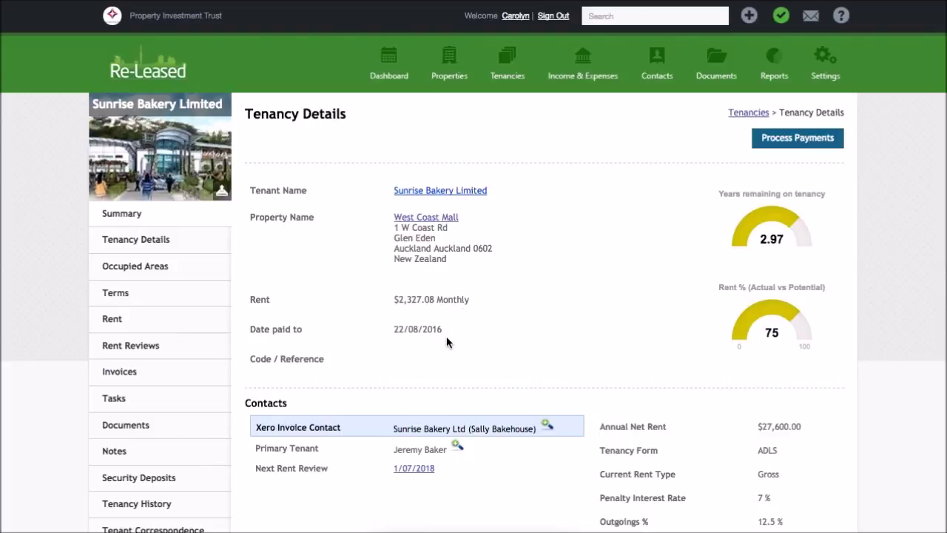
# Enable automatic emailing of approved rent invoices, keeping generation at 1 Month in advance
pyautogui.tripleClick(385, 334)
pyautogui.click(165, 247)
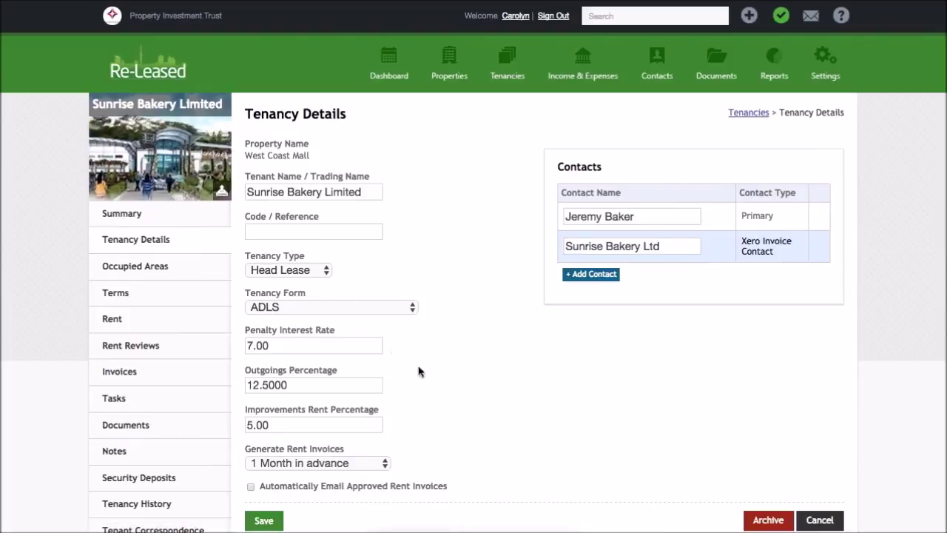
pyautogui.scroll(-1, 447, 377)
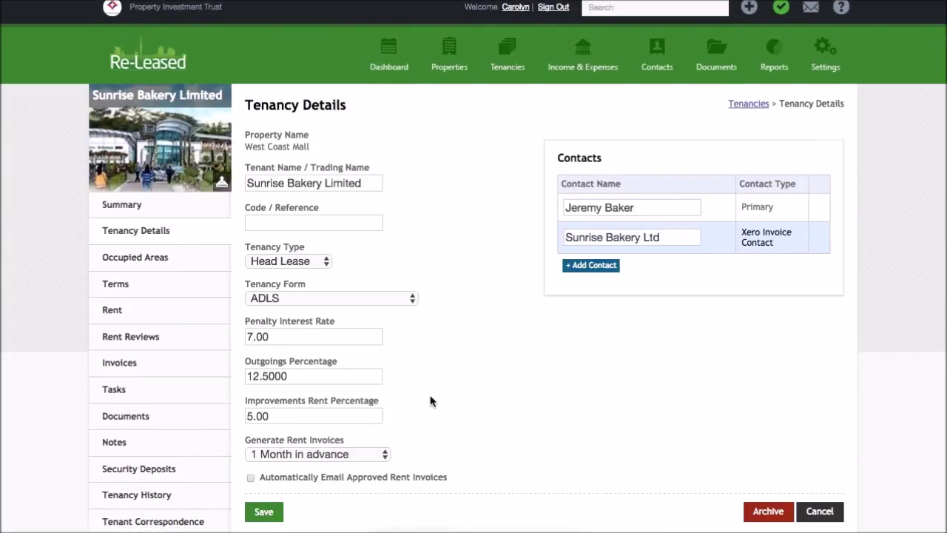
pyautogui.click(252, 478)
pyautogui.click(339, 454)
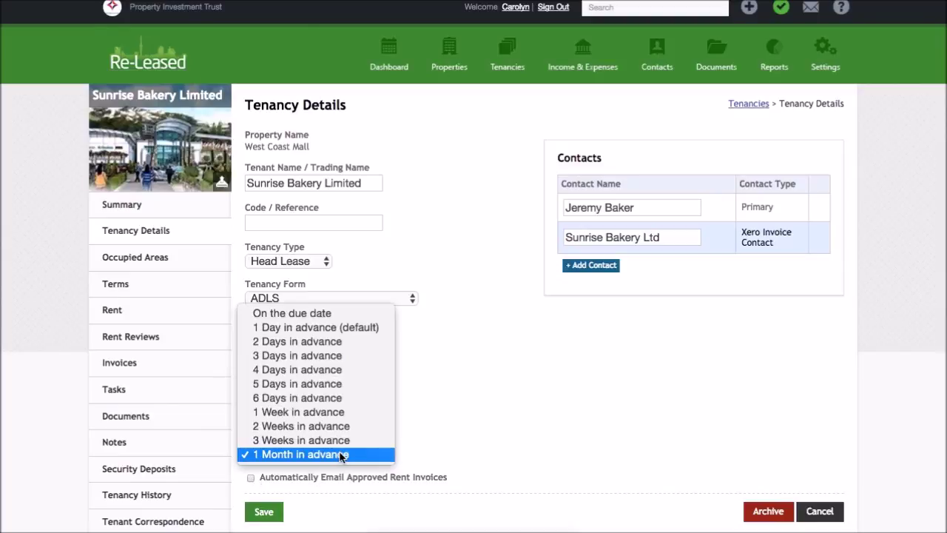
pyautogui.click(341, 454)
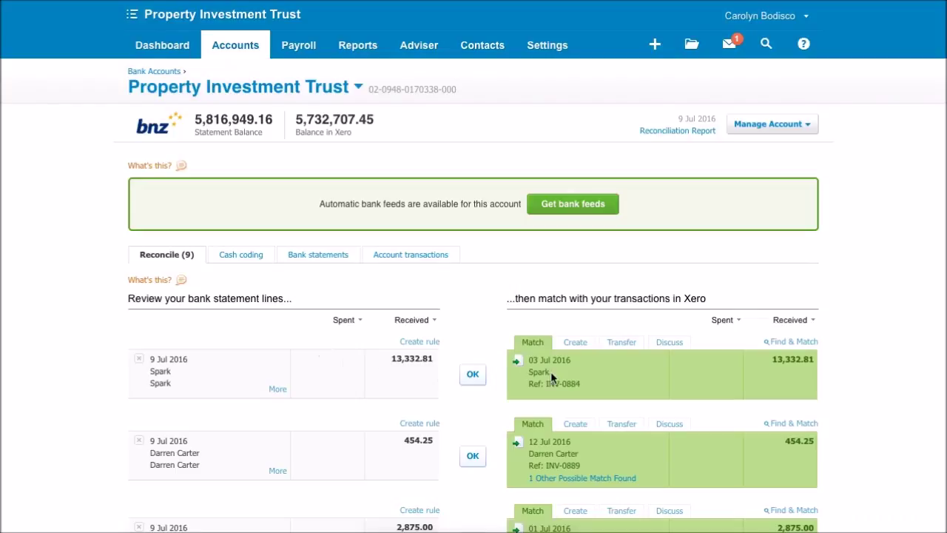
# Confirm the match of the 13,332.81 Spark statement line to INV-0884
pyautogui.click(473, 374)
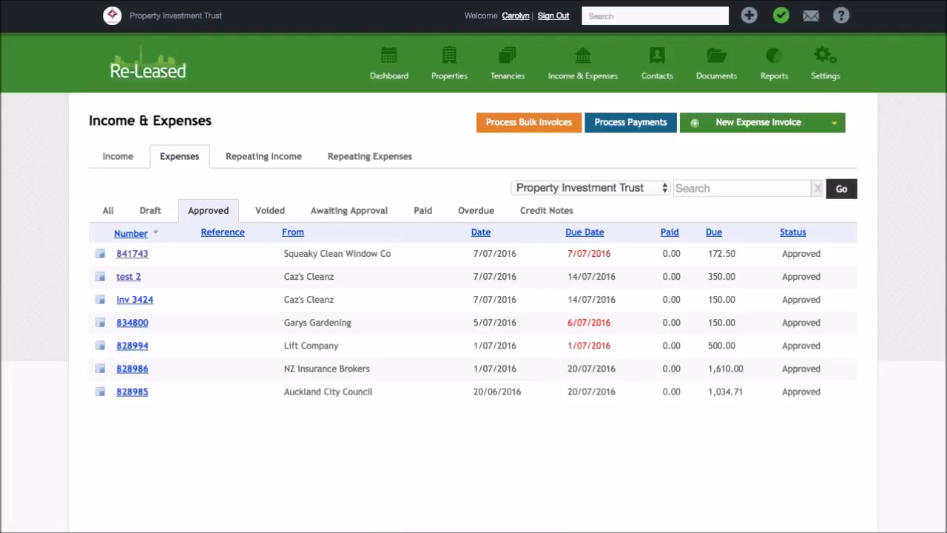
# View Squeaky Clean Window Co expense invoice 841743, then return to the Dashboard
pyautogui.click(139, 255)
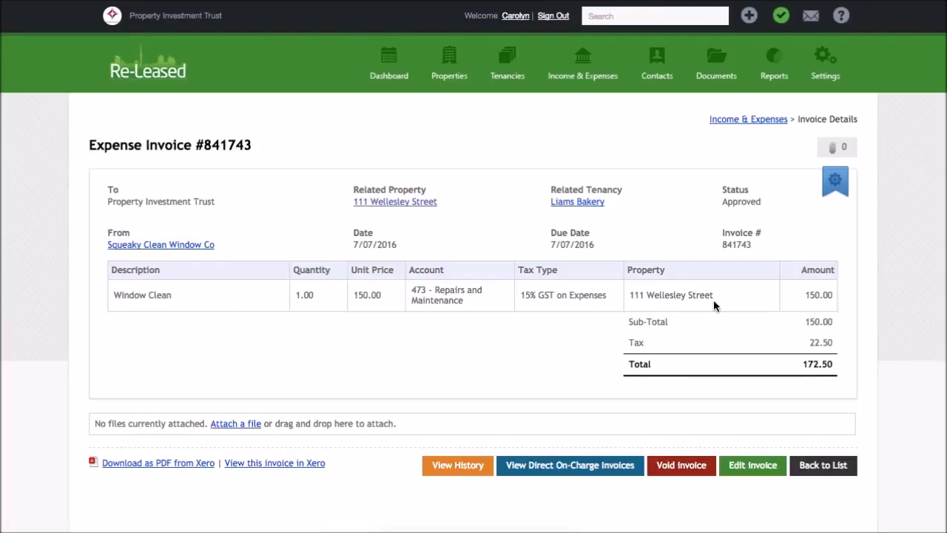
pyautogui.click(401, 75)
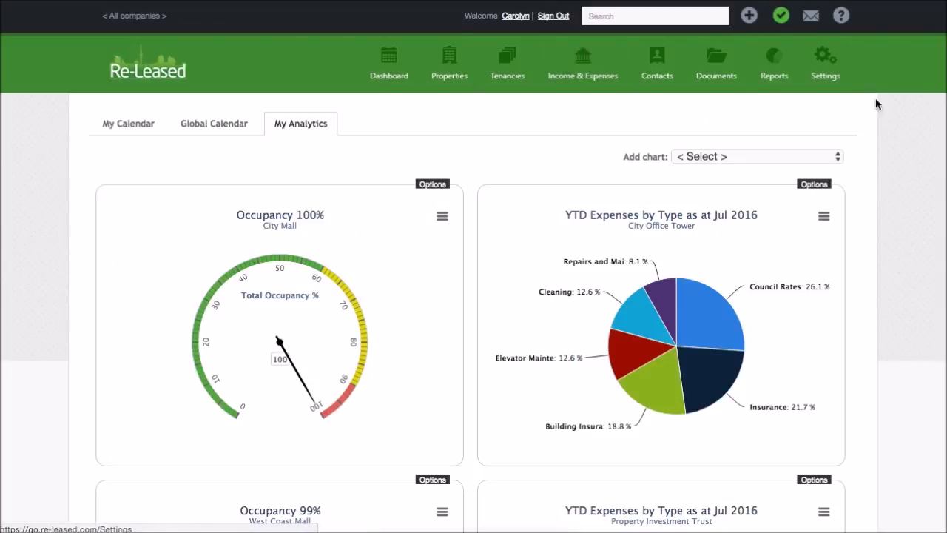
# Scroll through the occupancy gauges and year-to-date expense charts on My Analytics
pyautogui.scroll(-3, 474, 296)
pyautogui.scroll(-3, 474, 297)
pyautogui.scroll(-2, 474, 296)
pyautogui.scroll(-3, 473, 296)
pyautogui.scroll(-2, 473, 296)
pyautogui.scroll(1, 474, 296)
pyautogui.scroll(4, 474, 296)
pyautogui.scroll(5, 473, 296)
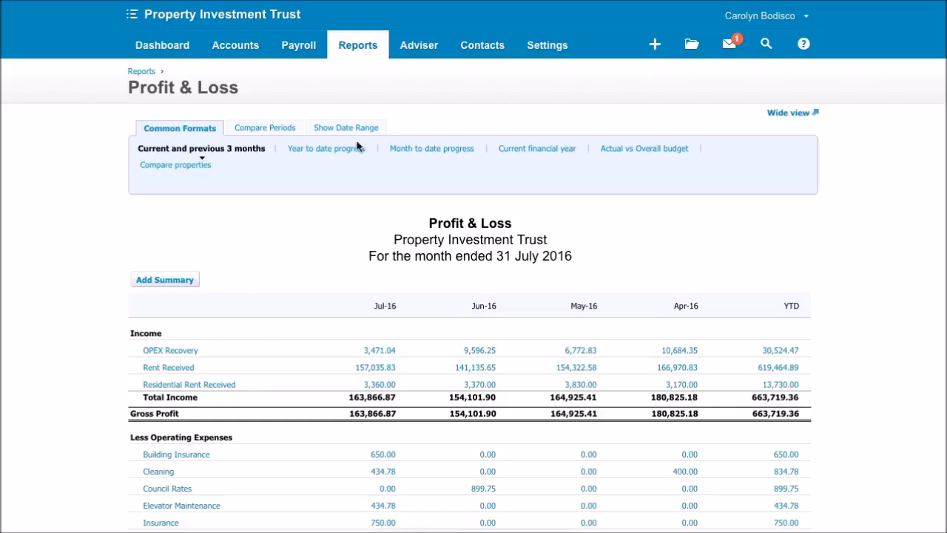
# Show the 1 April–31 July 2016 Profit & Loss by property, then return to the Xero Dashboard
pyautogui.click(178, 166)
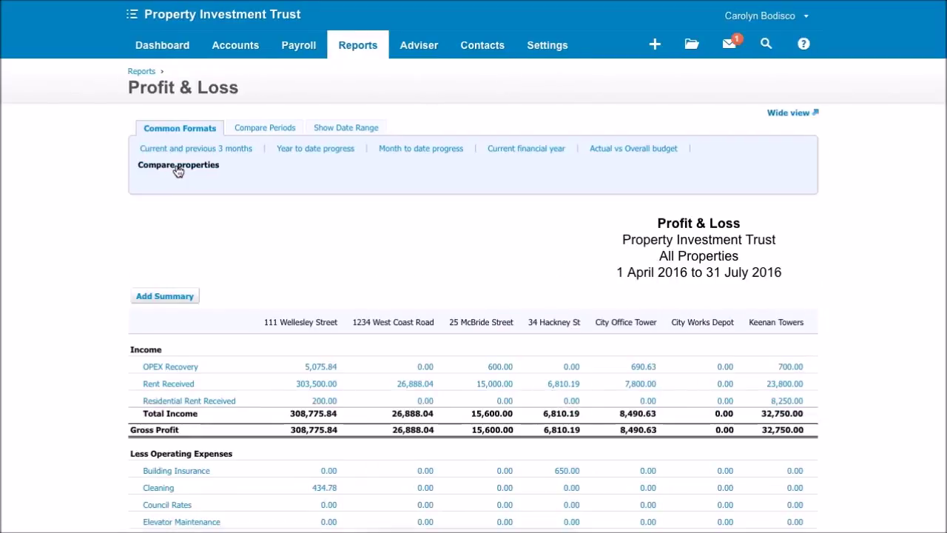
pyautogui.click(174, 50)
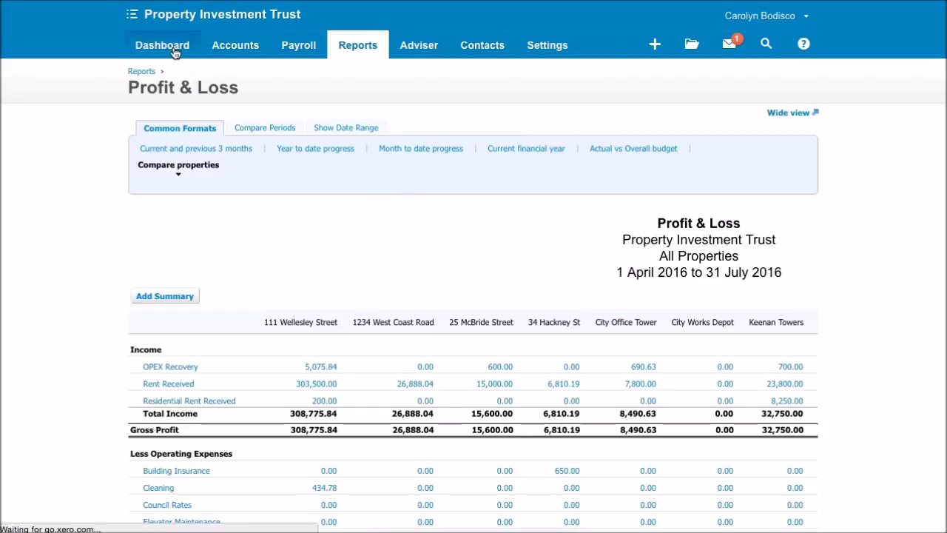